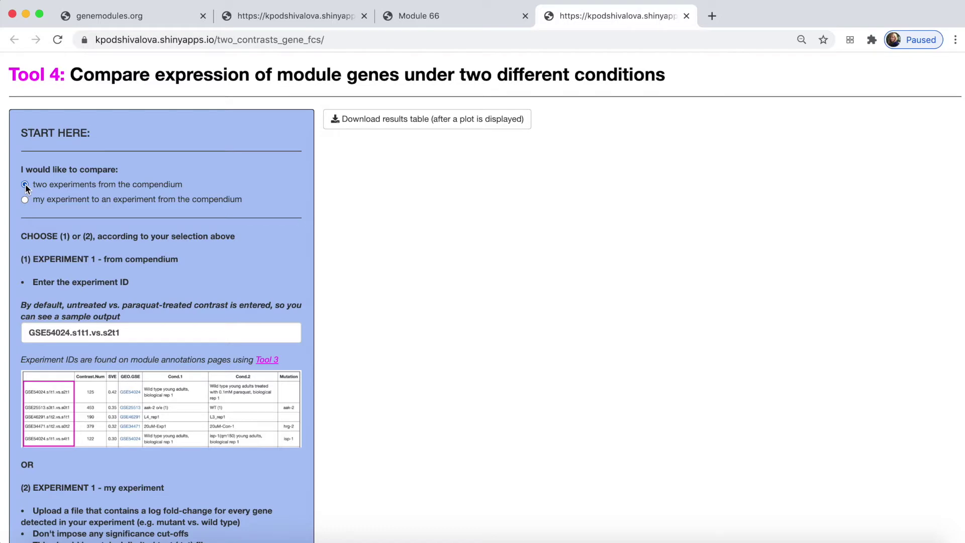
Review the Tool 1 module activity plot and the positive SVE contrasts on the Module 66 page, and return to Tool 4
click(285, 16)
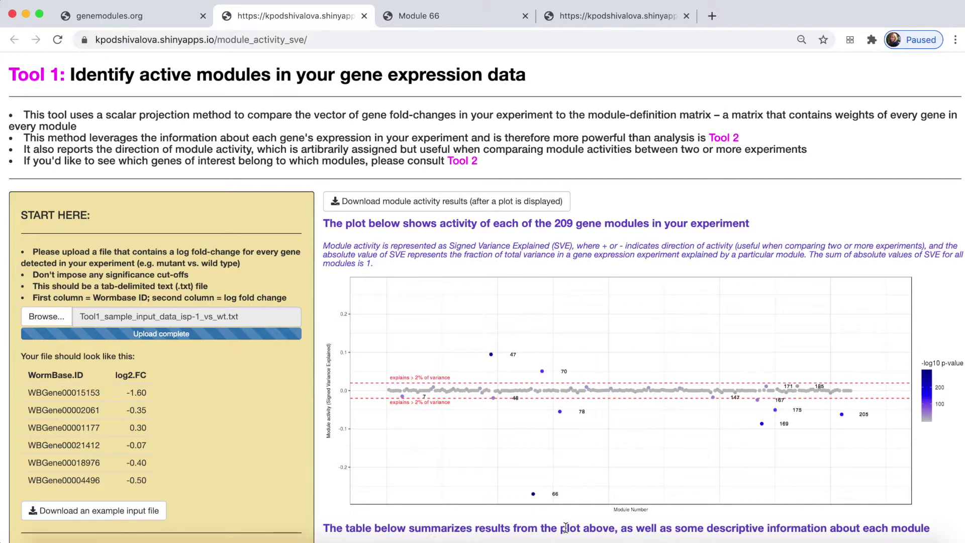
click(430, 17)
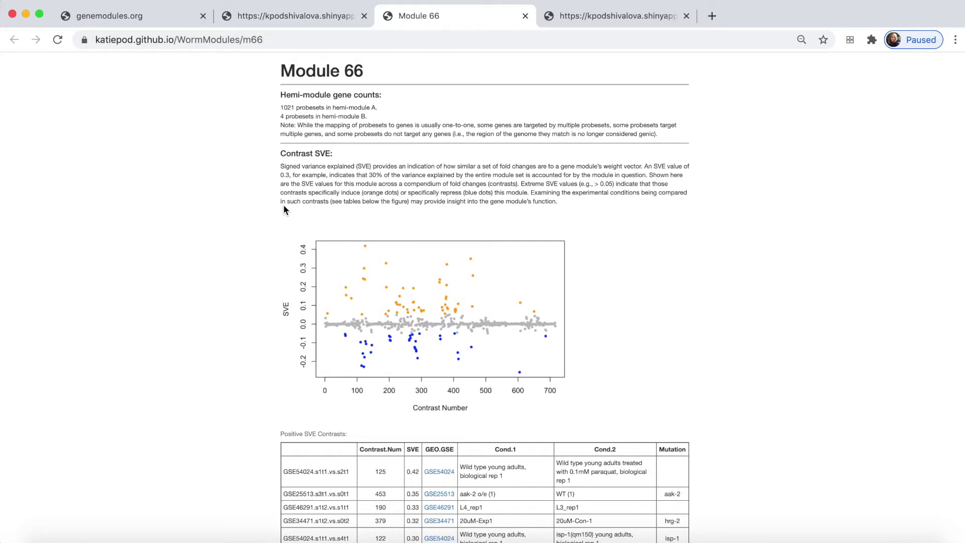
scroll(284, 209, down, 5)
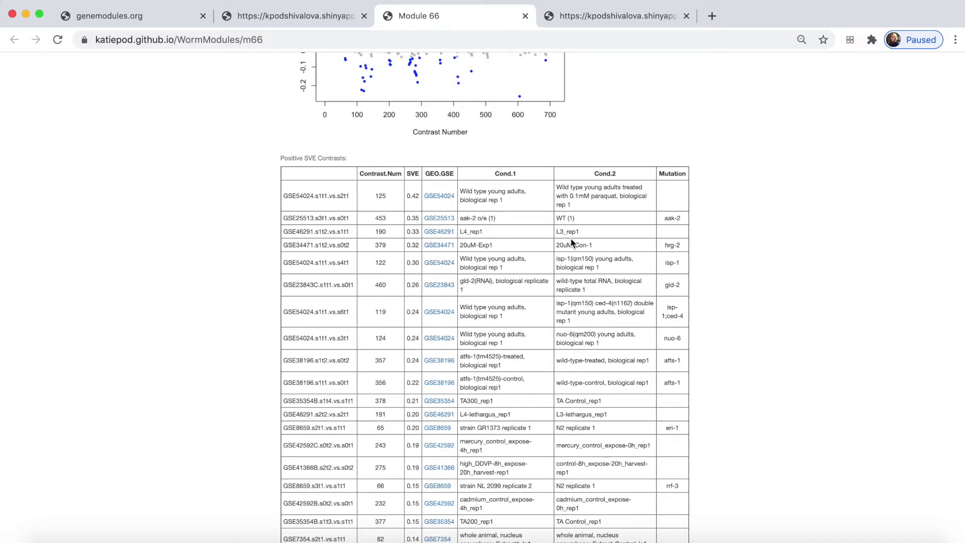
click(613, 16)
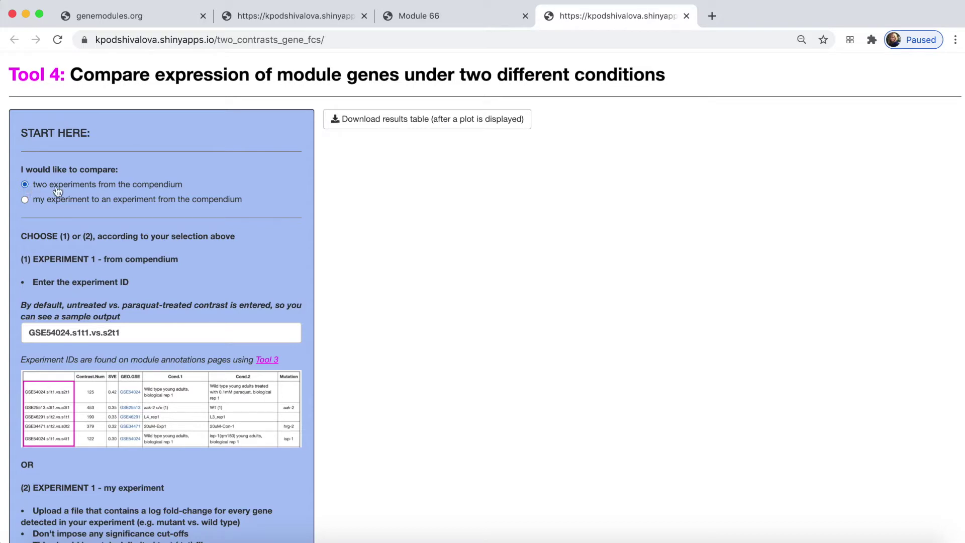
Copy experiment ID GSE54024.s1t1.vs.s2t1 from the Module 66 contrasts table and use it as Experiment 1 in Tool 4
click(436, 21)
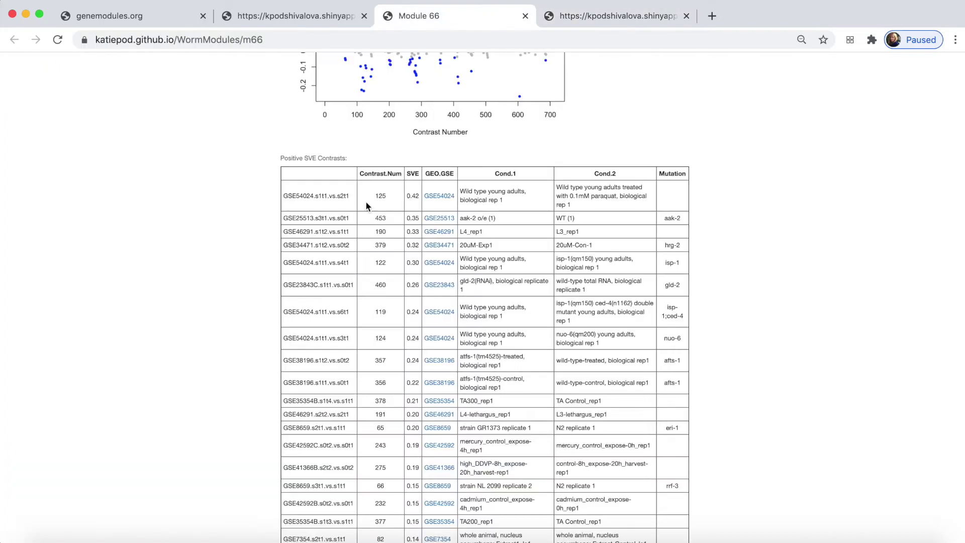
drag(351, 196, 283, 196)
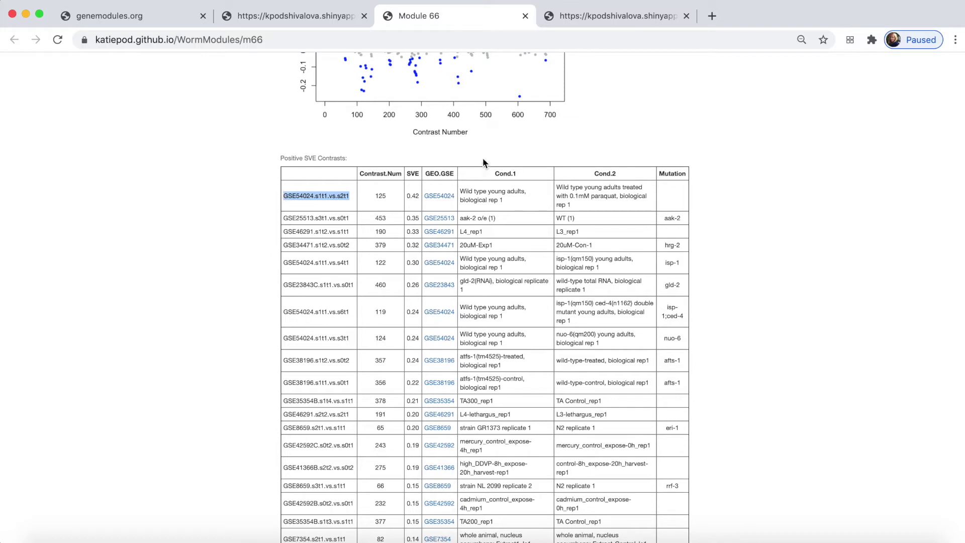
click(598, 19)
triple_click(145, 336)
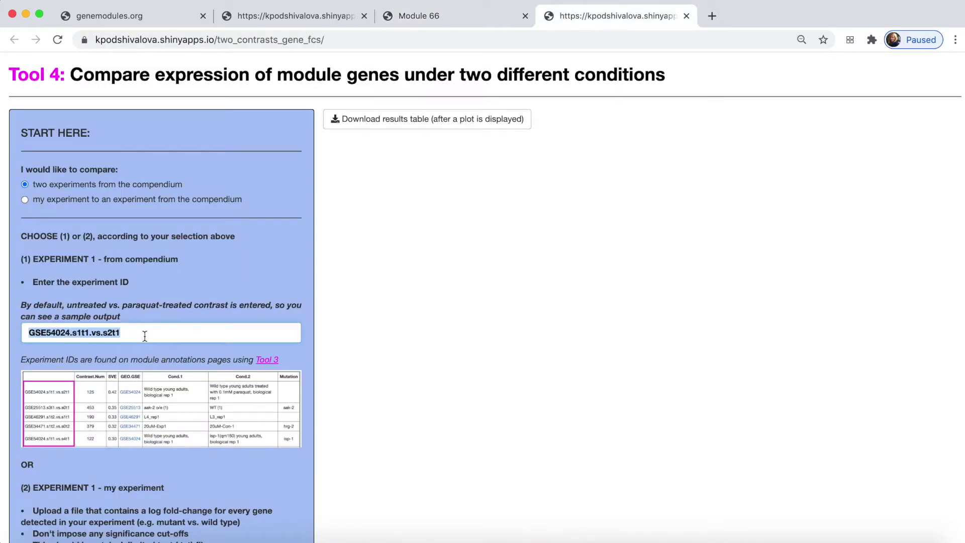
click(145, 335)
Copy experiment ID GSE46291.s1t2.vs.s1t1 from the Module 66 contrasts table and enter it as Experiment 2 in Tool 4
scroll(145, 336, down, 10)
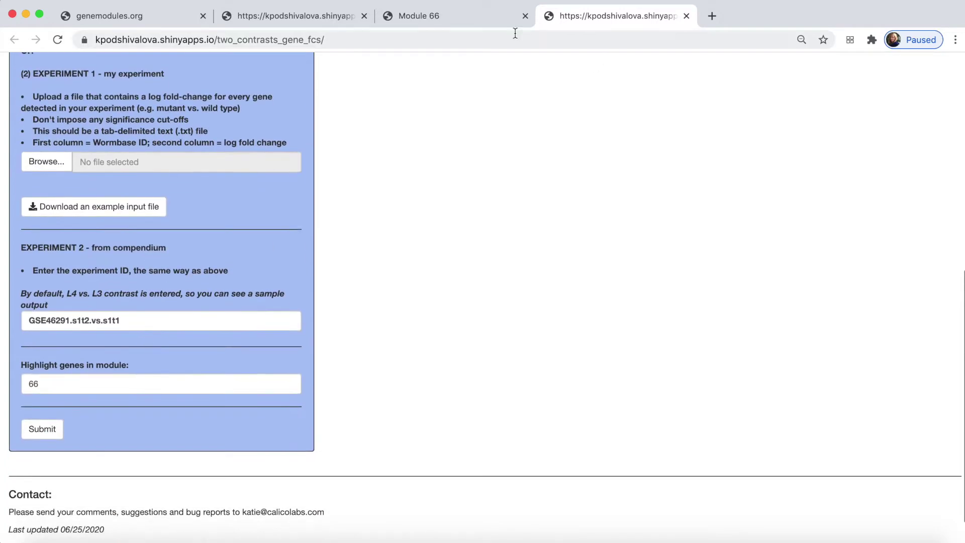
click(469, 19)
drag(352, 229, 283, 231)
key(super+c)
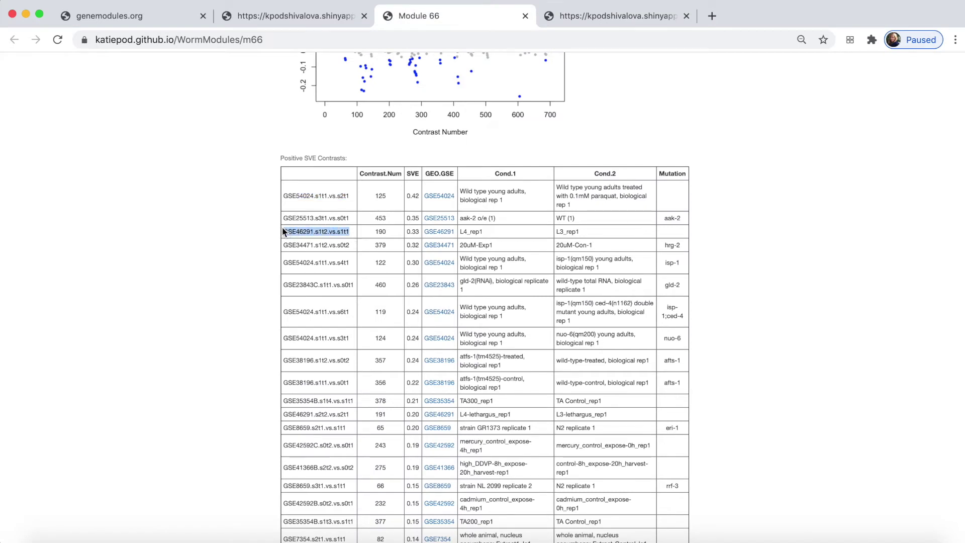
click(576, 17)
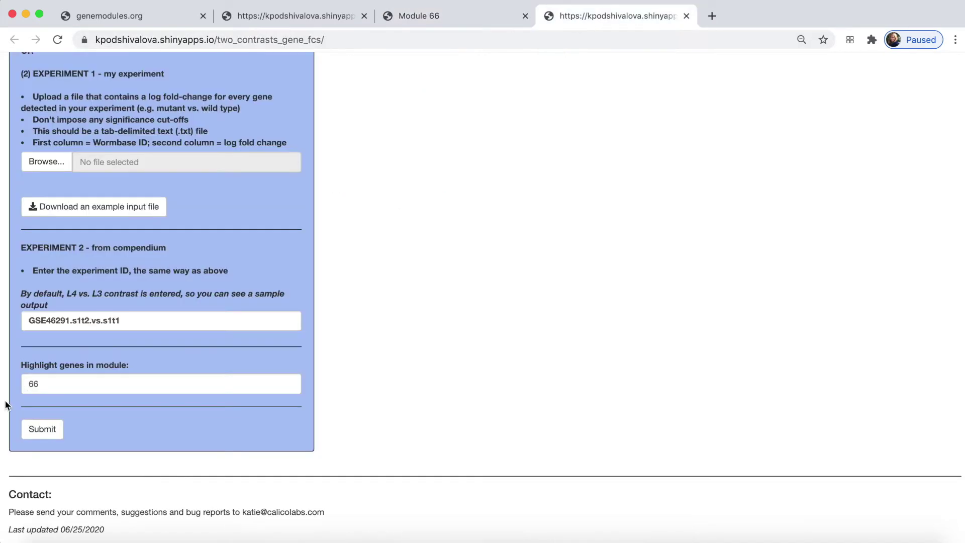
triple_click(145, 320)
key(super+v)
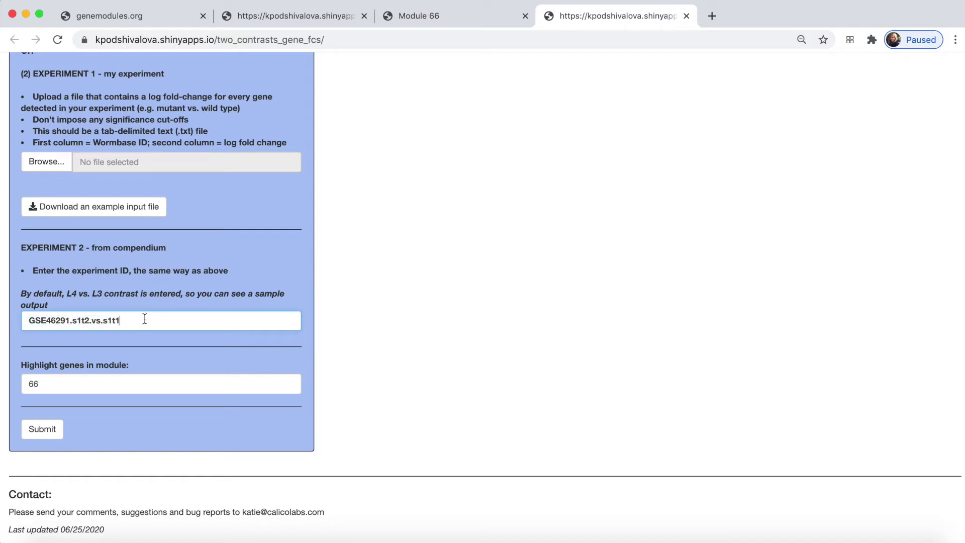
Submit the two-experiment comparison with the genes of module 66 highlighted and bring the resulting plot into view
click(75, 389)
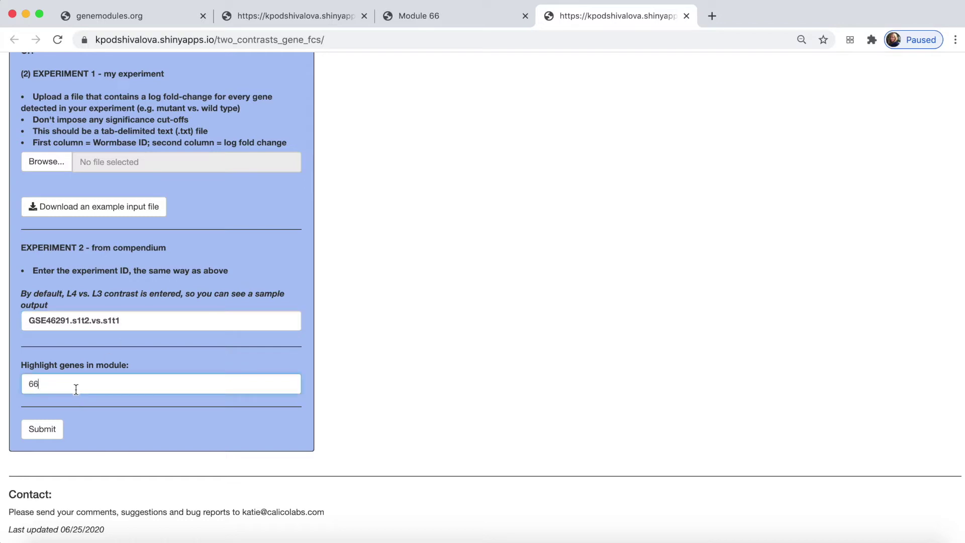
click(39, 434)
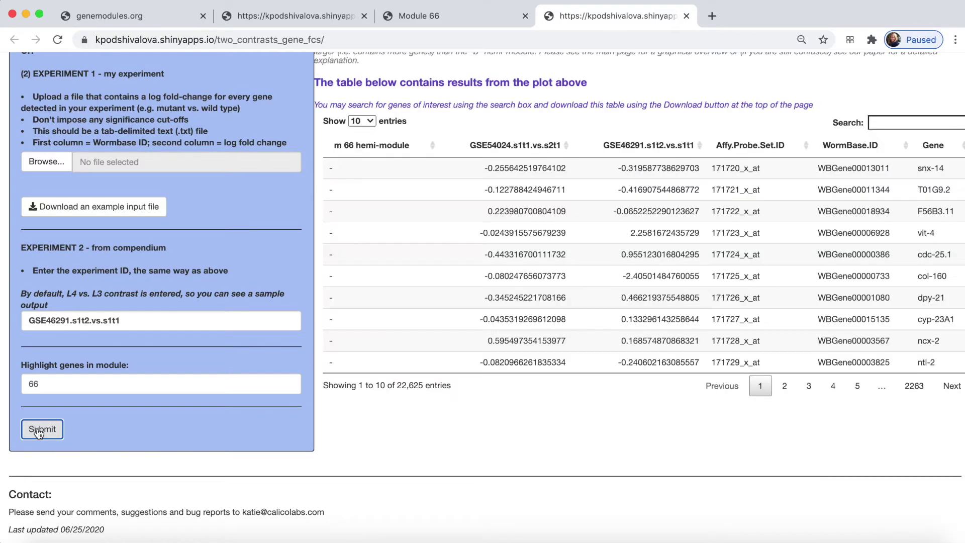
scroll(406, 451, up, 10)
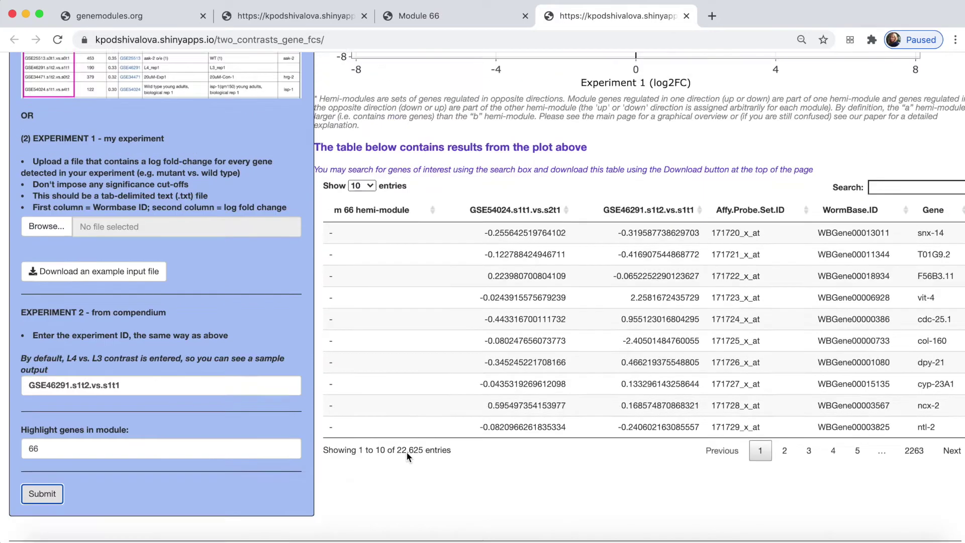
scroll(407, 452, down, 1)
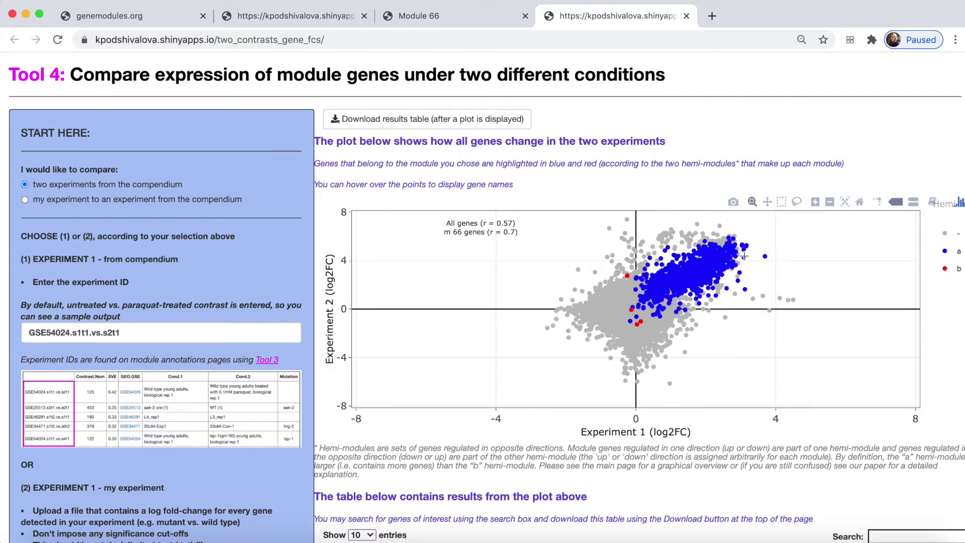
Identify gene names of blue points at the edge of the plot and review the compared conditions in the Module 66 table
mouse_move(745, 250)
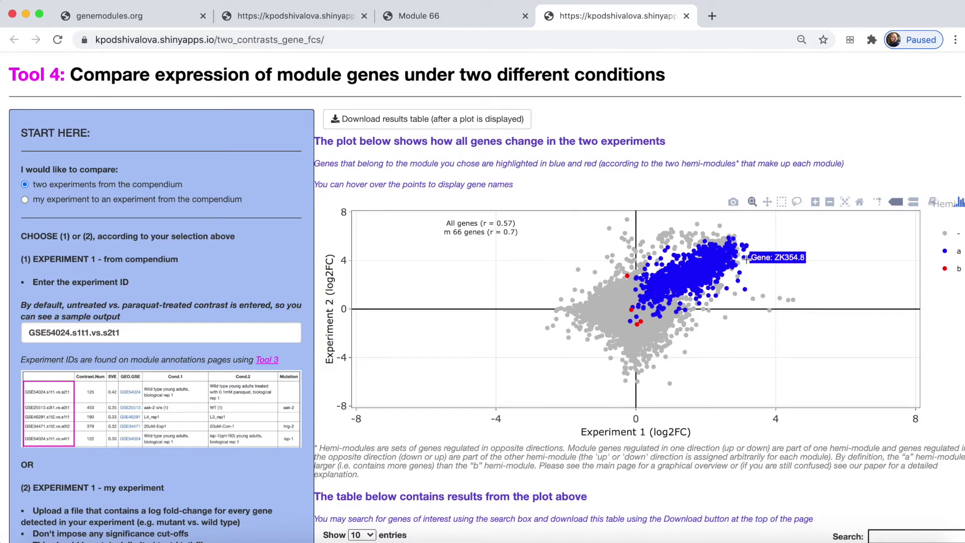
mouse_move(739, 281)
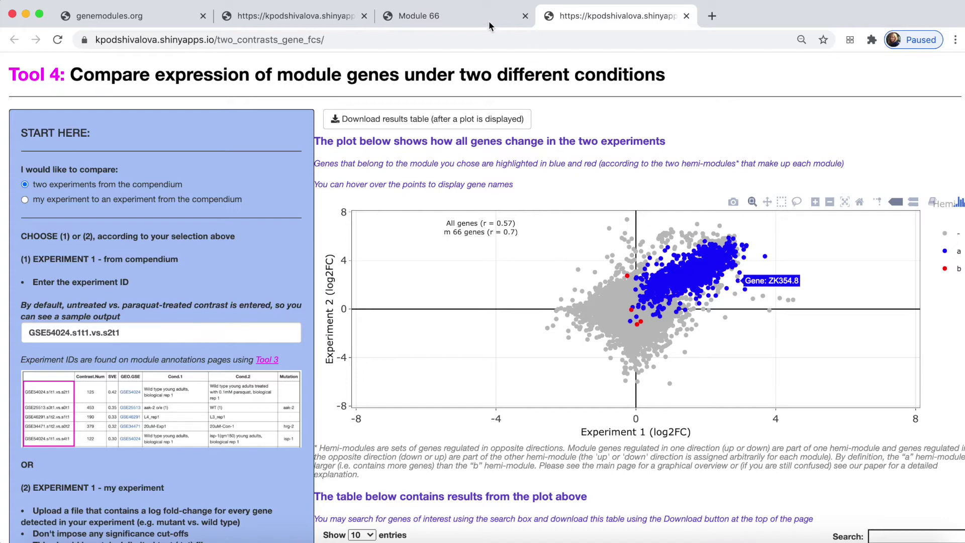
click(459, 17)
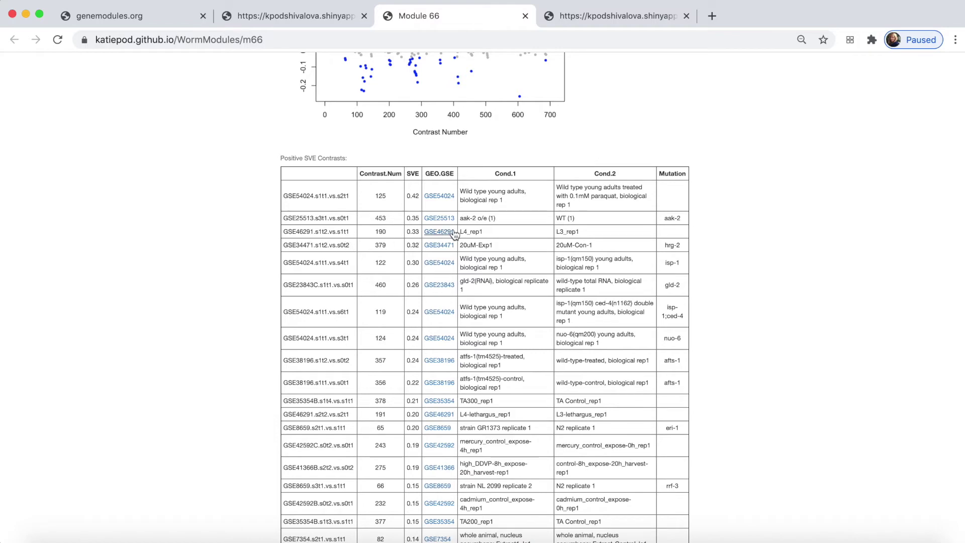
click(582, 20)
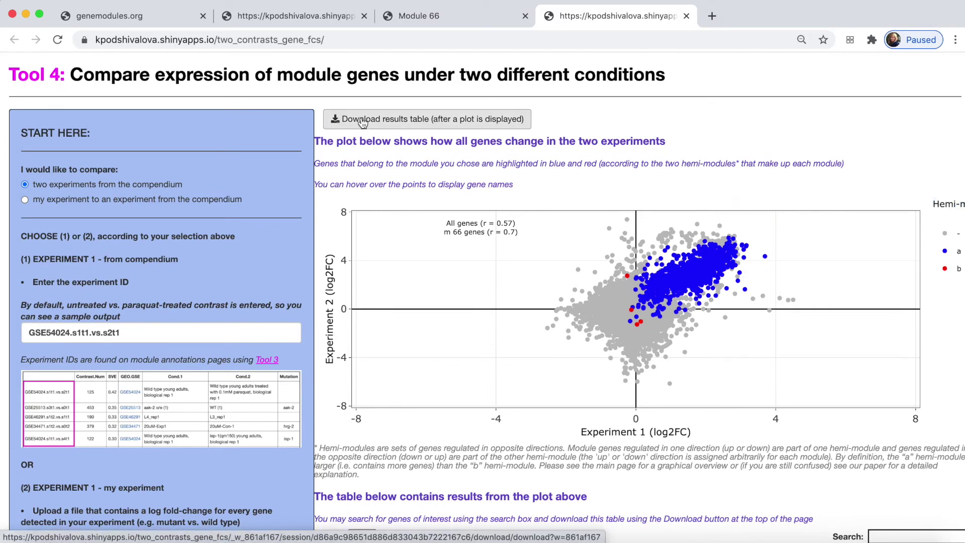
Sort the results table by m 66 hemi-module in descending order and search it for the gene kin-21
scroll(397, 285, down, 3)
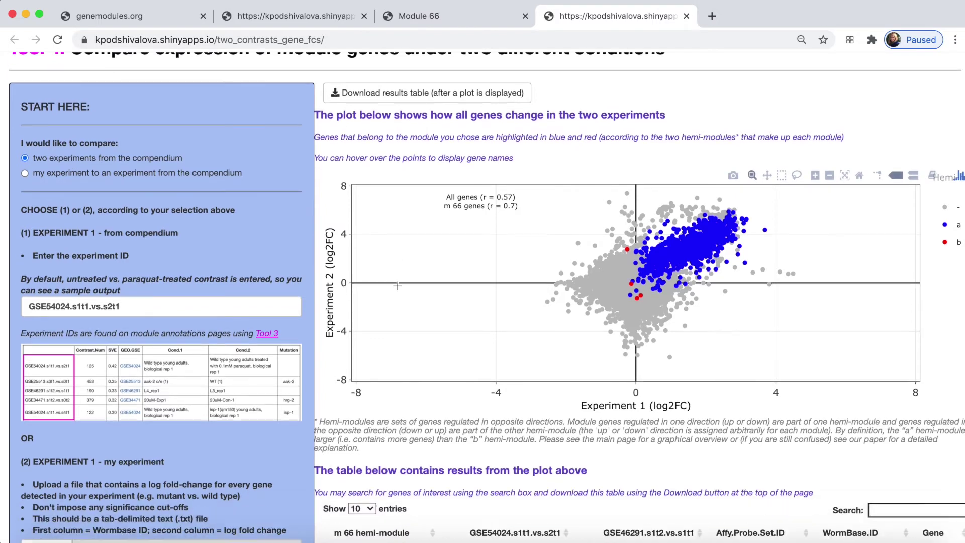
scroll(397, 286, down, 2)
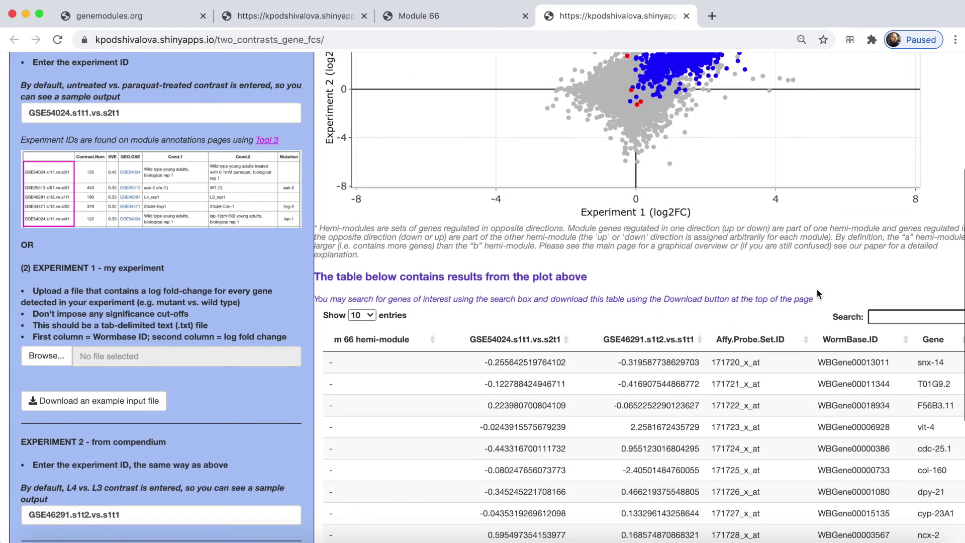
click(433, 340)
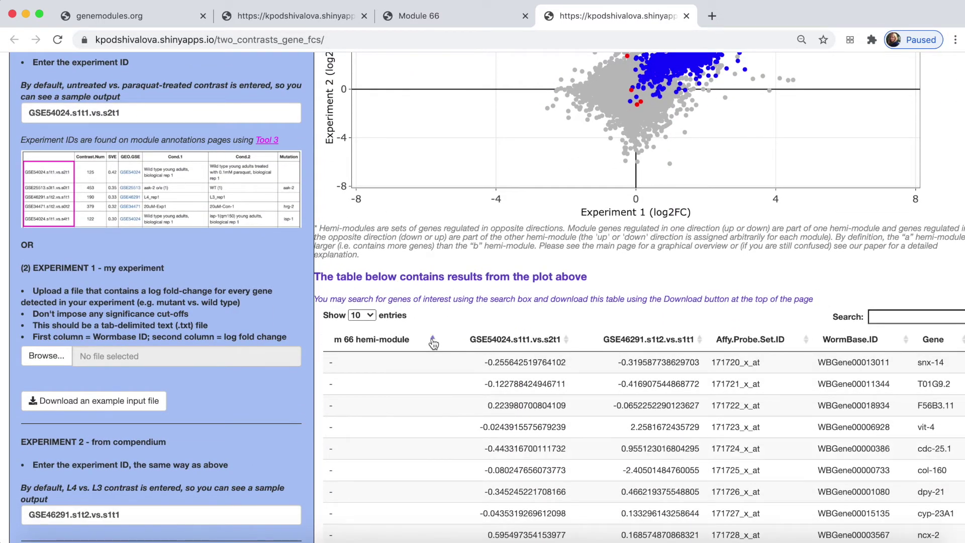
click(903, 316)
text(kin)
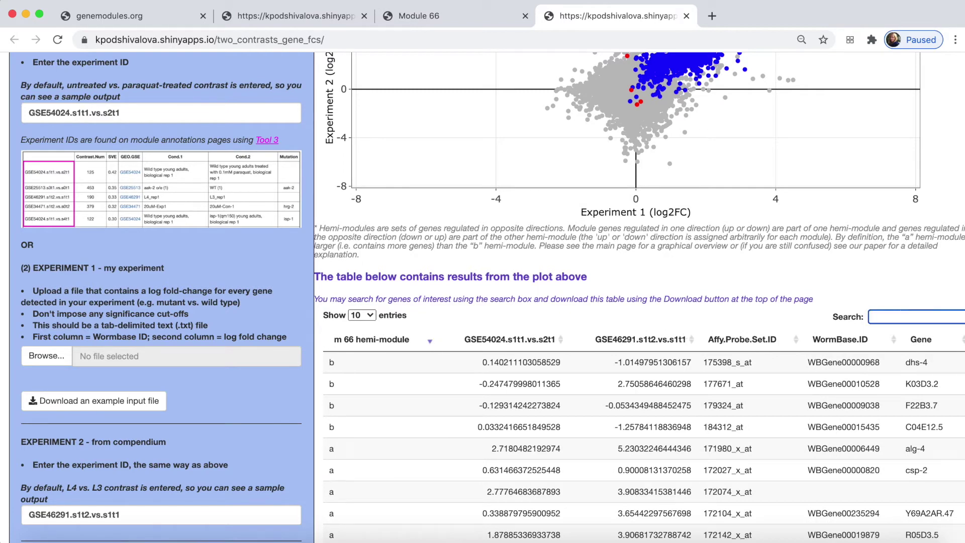
text(-21)
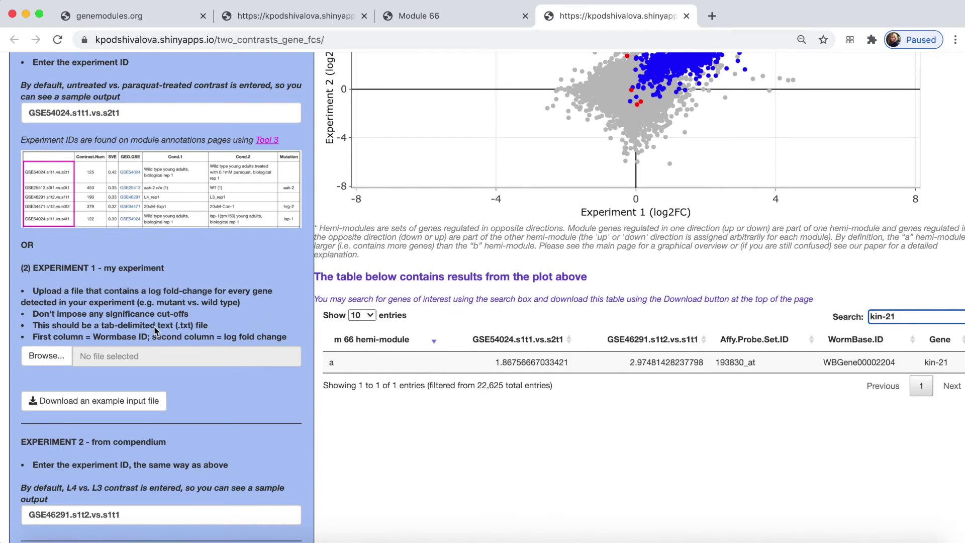
Switch the comparison to my experiment against a compendium experiment, and download the example input file and inspect its format
scroll(154, 328, up, 5)
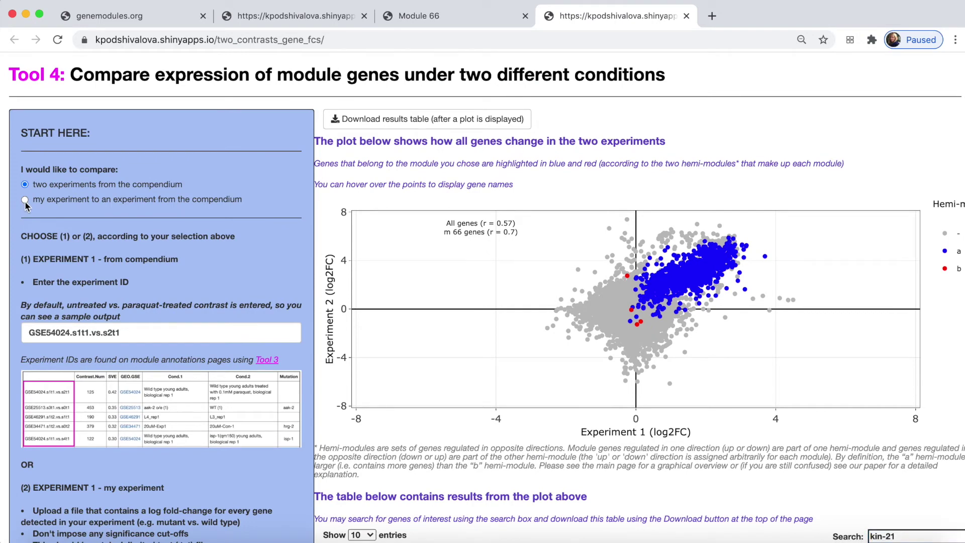
click(25, 201)
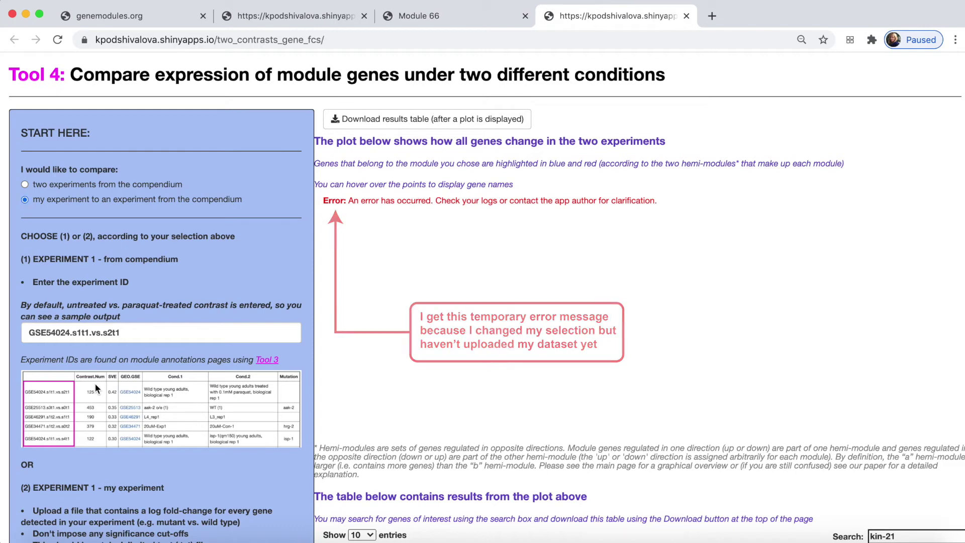
scroll(95, 386, down, 3)
scroll(95, 384, down, 3)
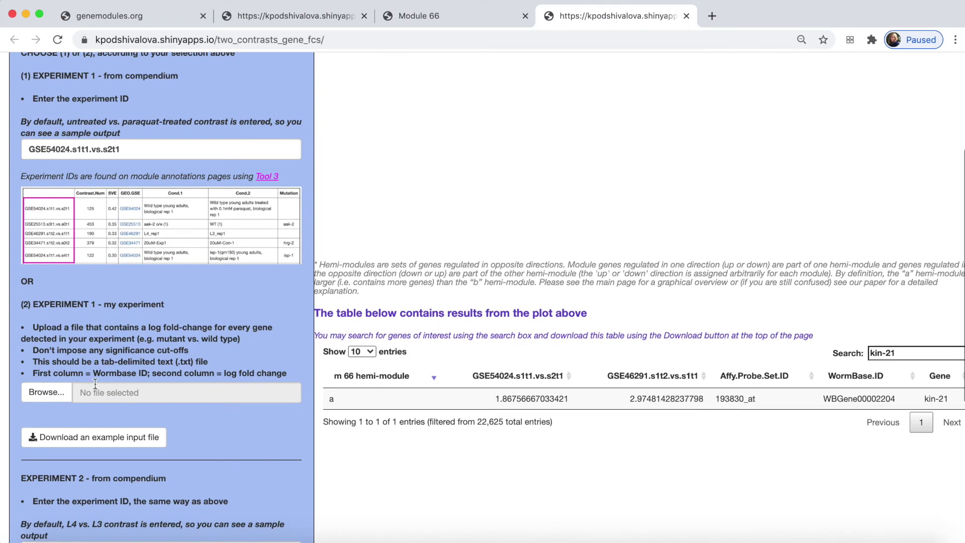
click(83, 439)
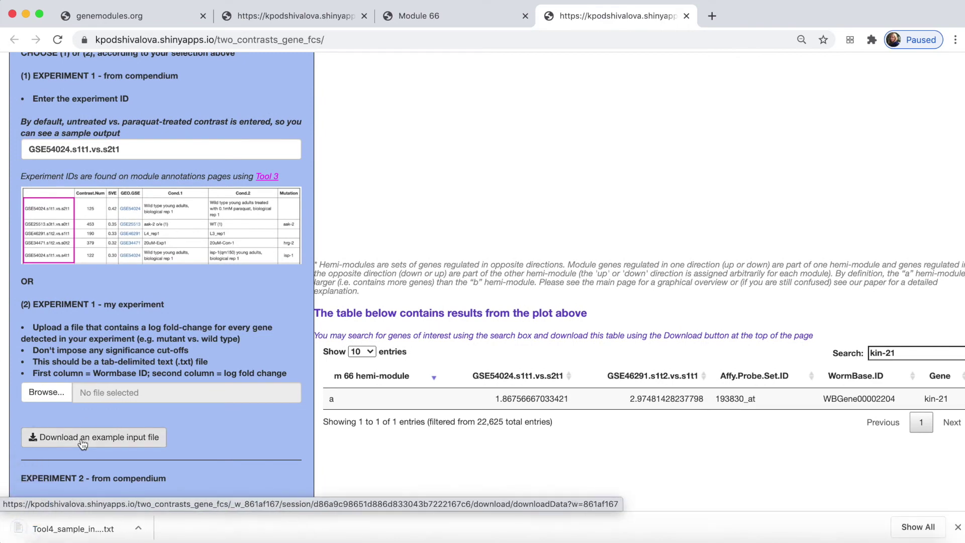
click(63, 532)
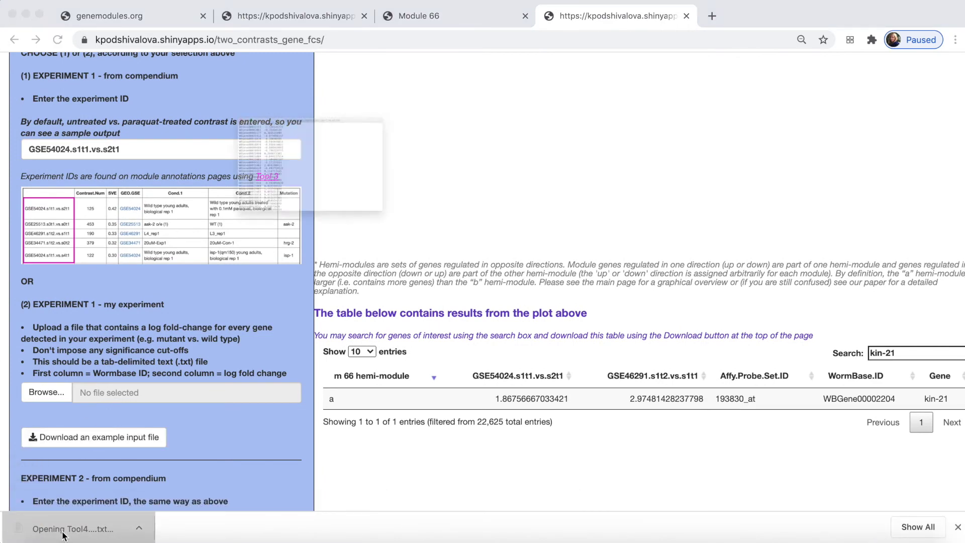
click(104, 33)
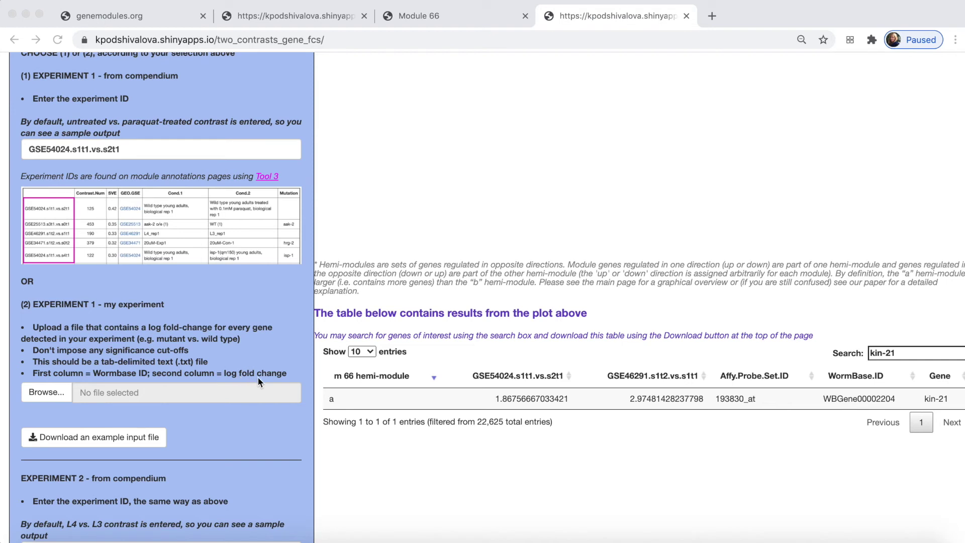
Upload Tool4_sample_input_data_isp-1_vs_wt.txt from Downloads as the user-supplied Experiment 1 dataset
scroll(257, 378, up, 1)
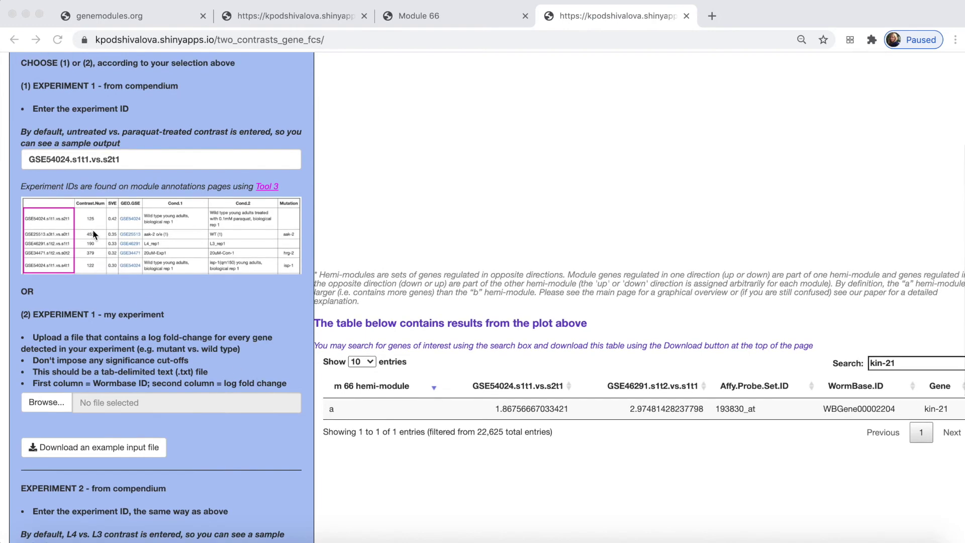
click(47, 406)
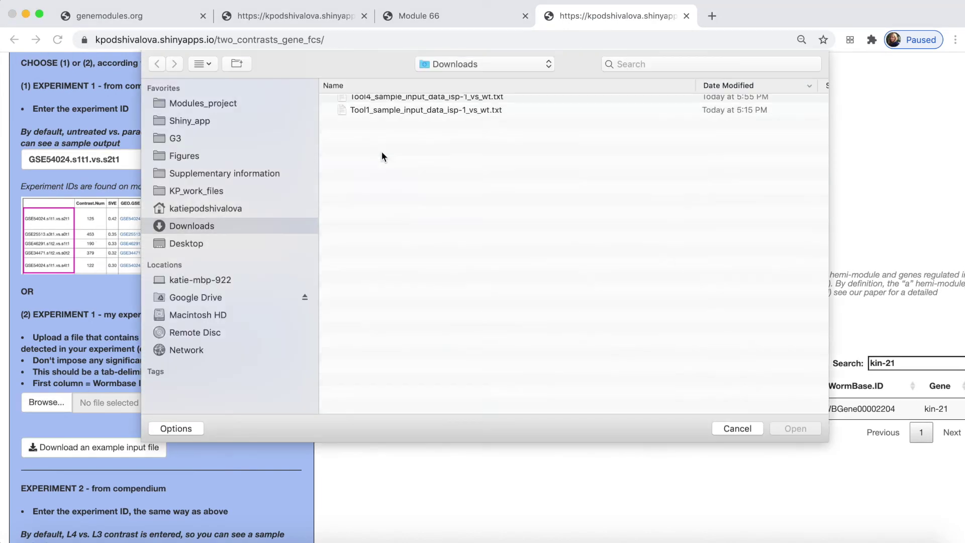
double_click(362, 102)
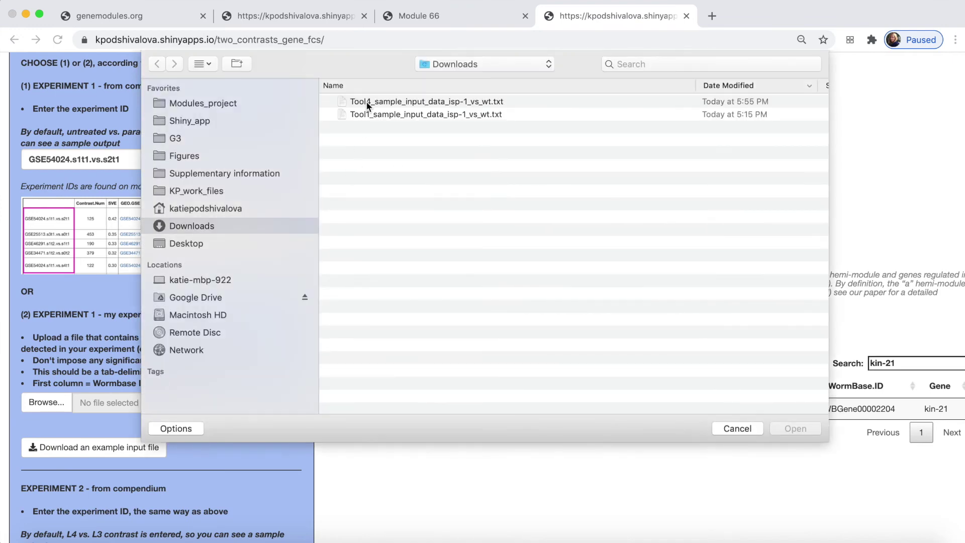
double_click(366, 103)
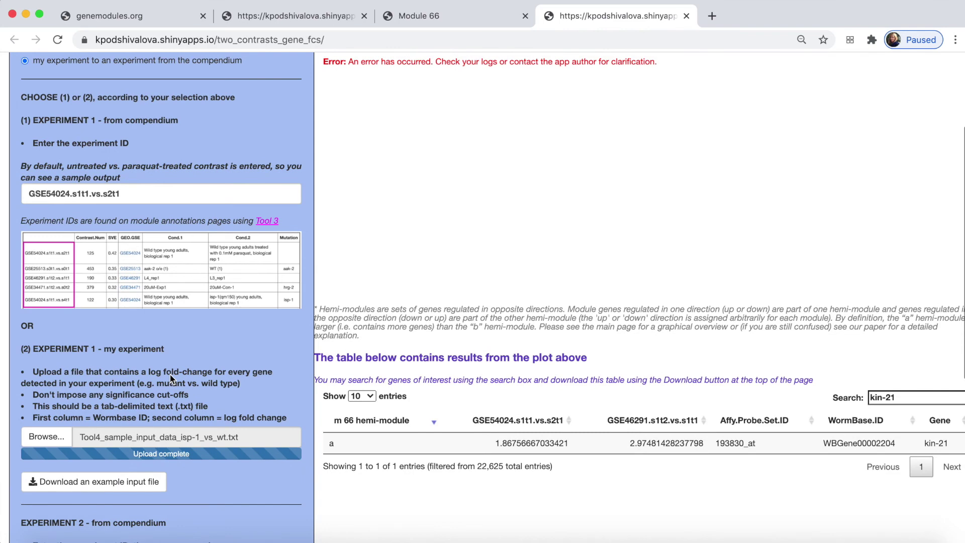
scroll(171, 380, down, 5)
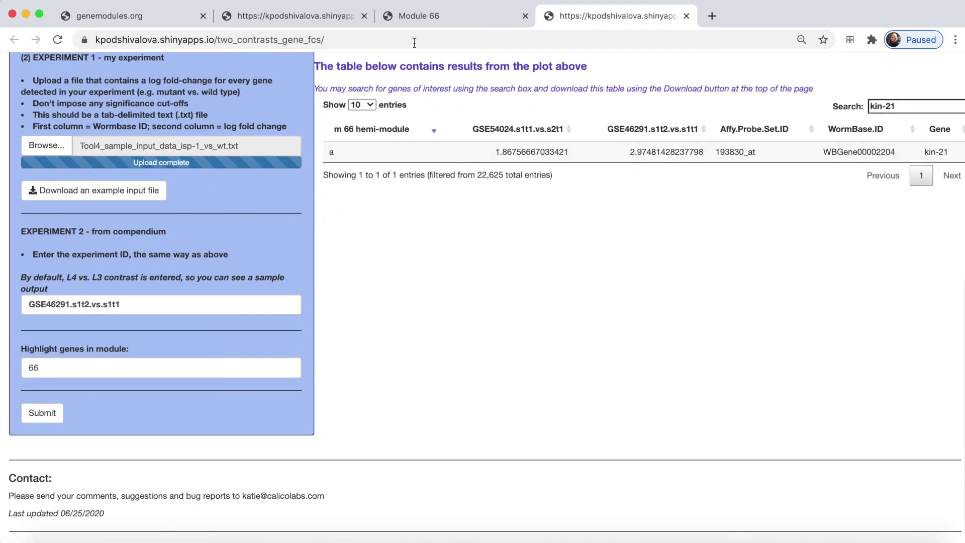
Copy the L4 vs. L3 contrast ID GSE46291.s1t2.vs.s1t1 from the Module 66 table and enter it as the compendium Experiment 2
click(420, 19)
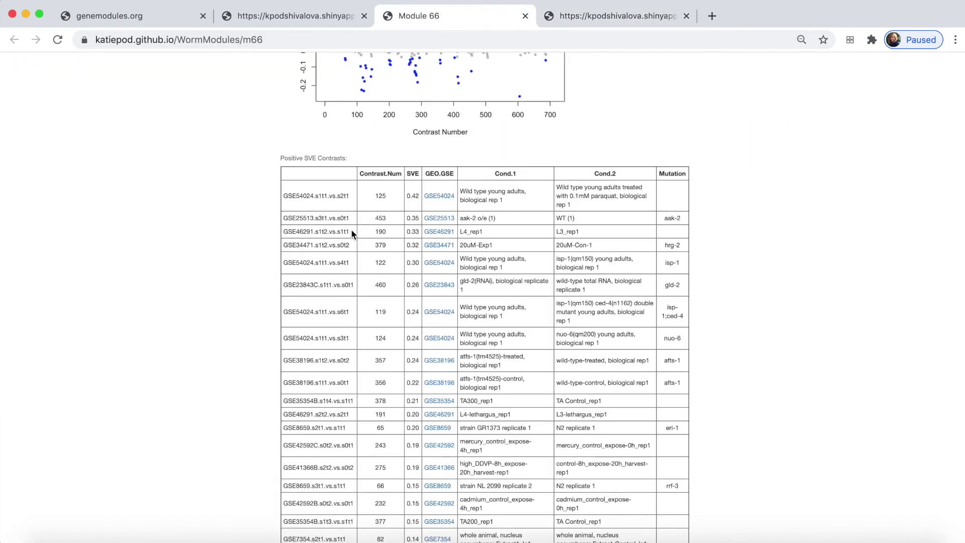
drag(351, 231, 283, 231)
key(super+c)
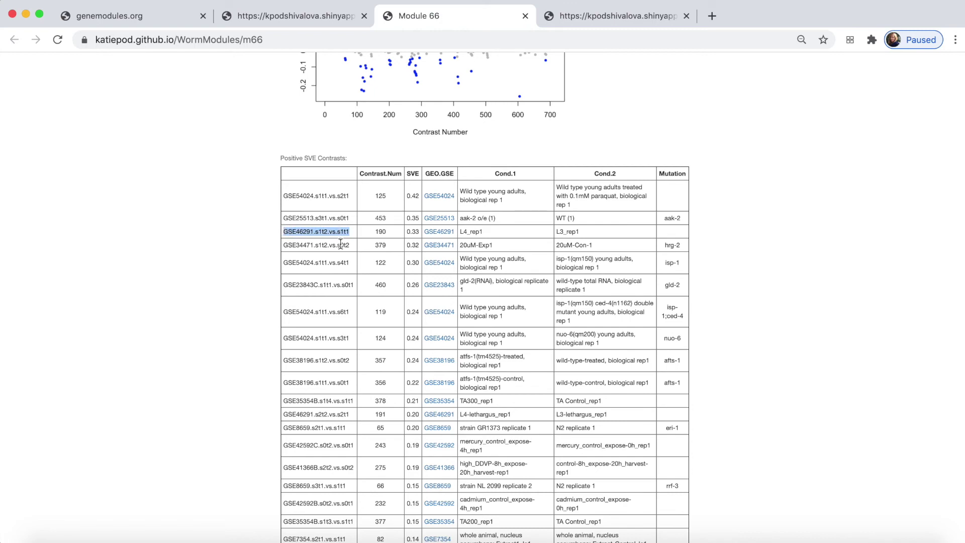
click(627, 17)
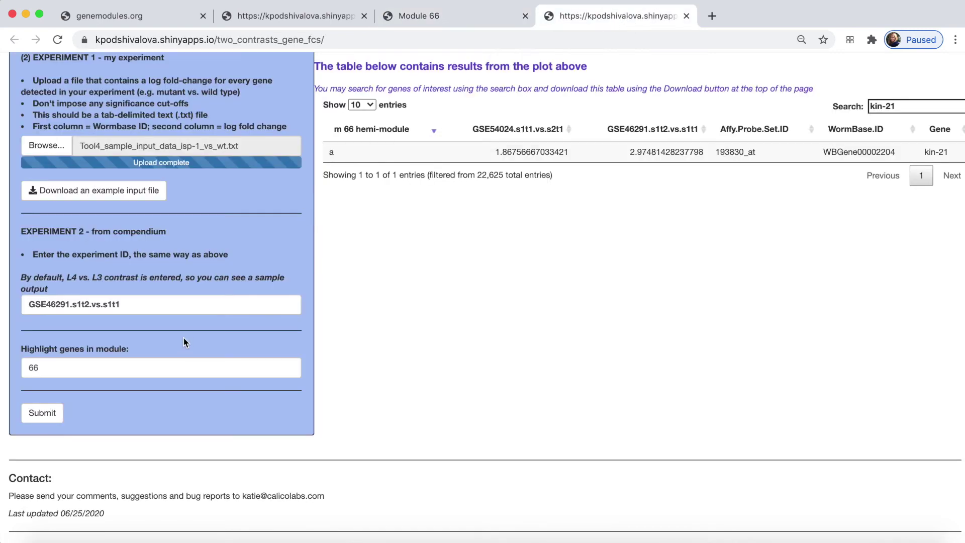
triple_click(180, 302)
key(super+v)
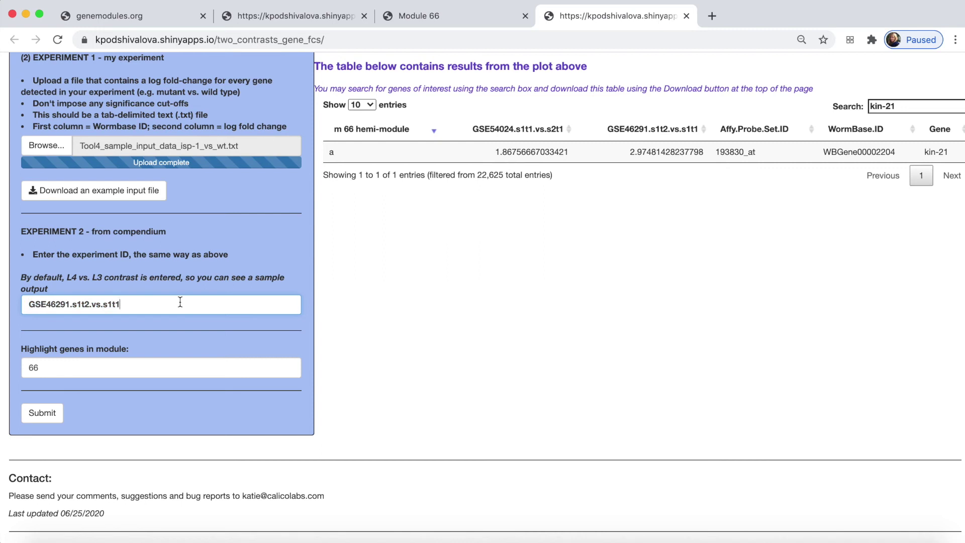
Submit the comparison with module 66 genes highlighted and inspect the gene names of blue points in the resulting plot
click(52, 369)
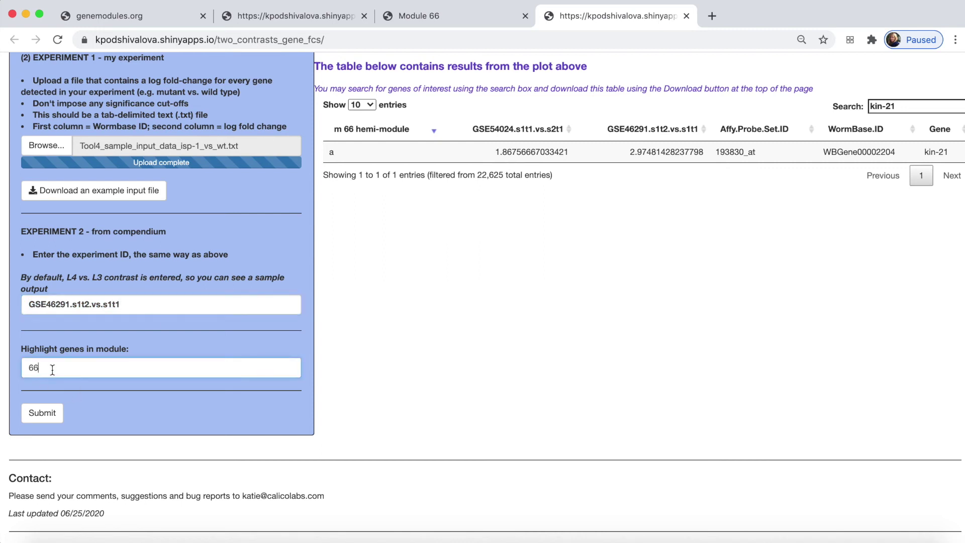
click(41, 413)
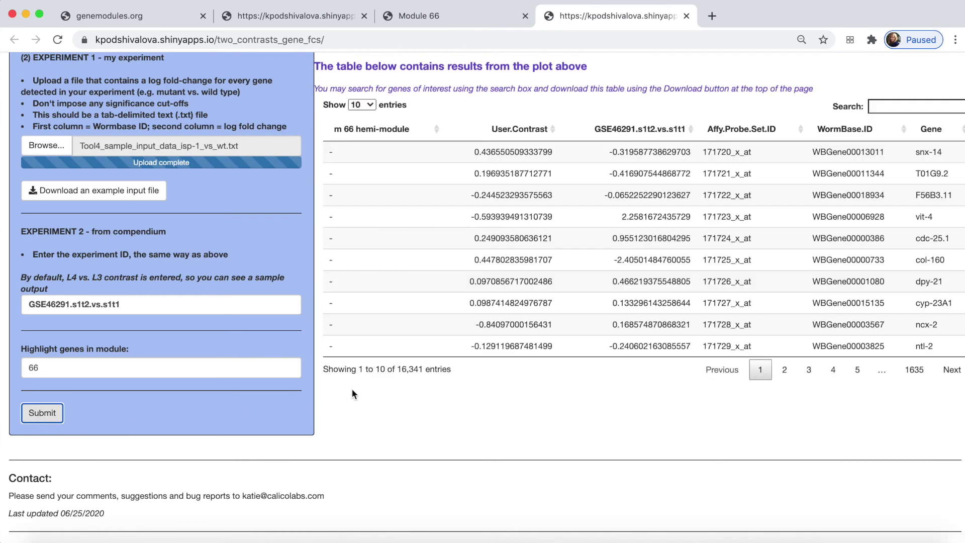
scroll(351, 388, up, 3)
scroll(351, 388, up, 10)
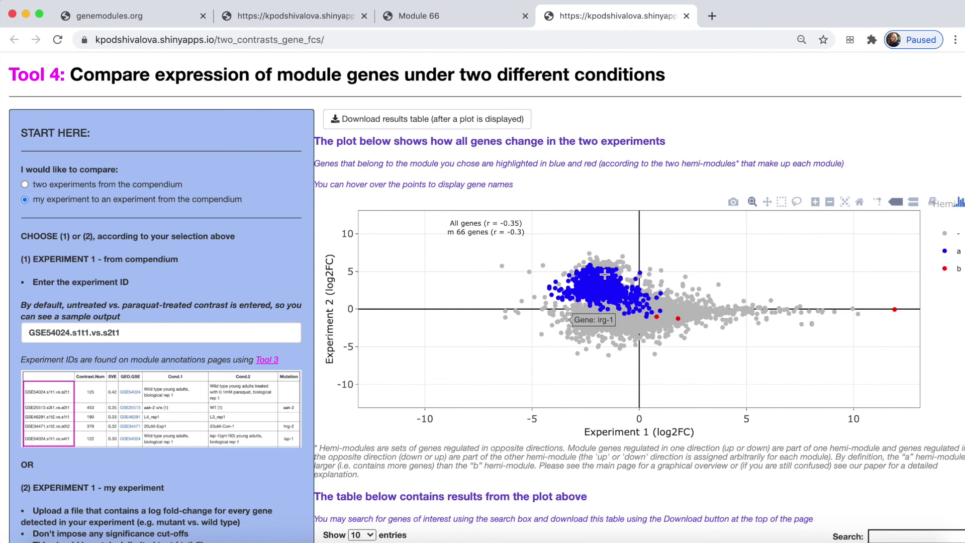
mouse_move(604, 274)
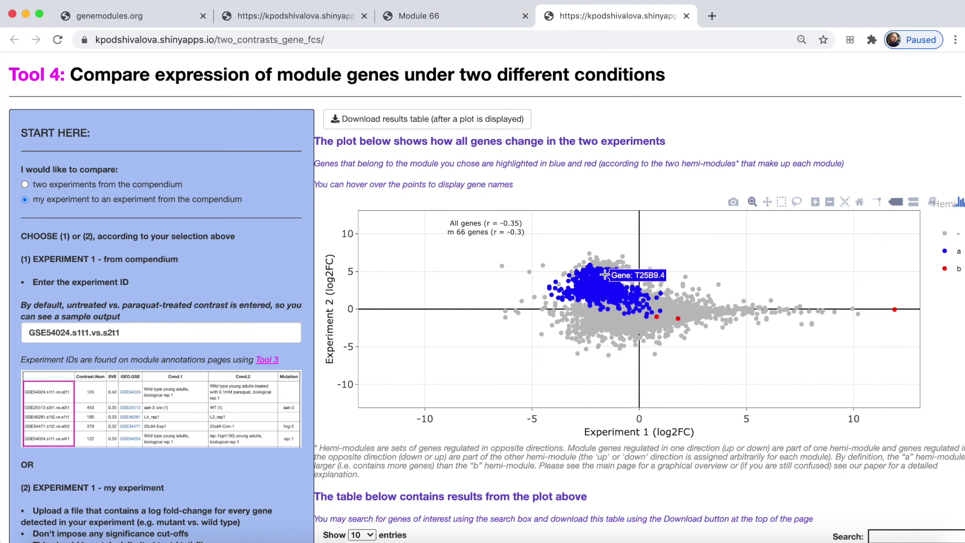